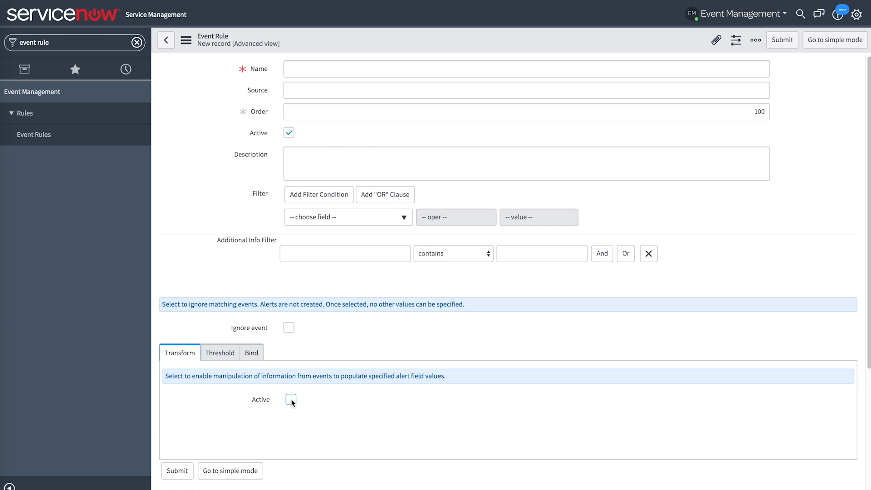
# - Activate the new event rule's Transform section and add an event match row for the field description
pyautogui.click(291, 400)
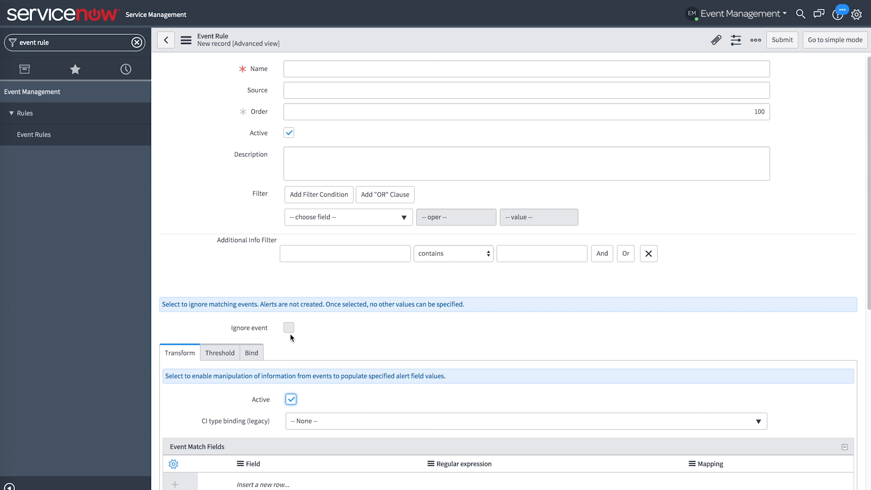
pyautogui.moveTo(870, 285); pyautogui.dragTo(870, 422)
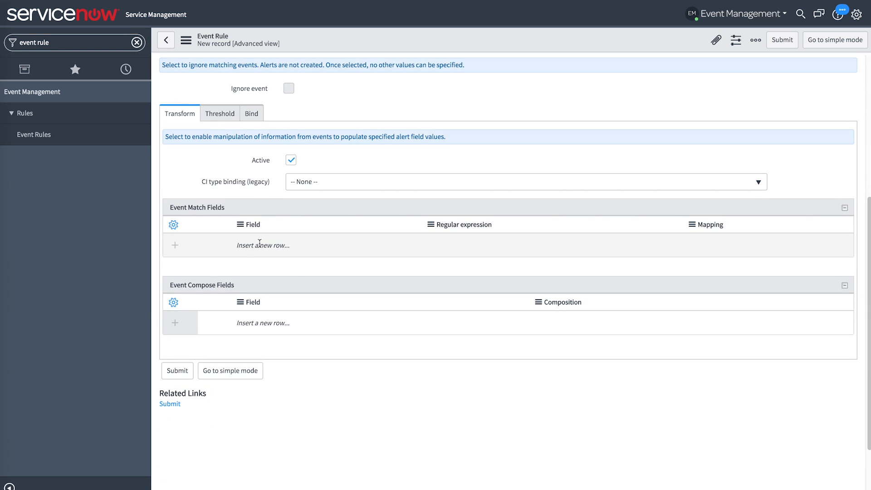
pyautogui.doubleClick(312, 244)
pyautogui.write('description')
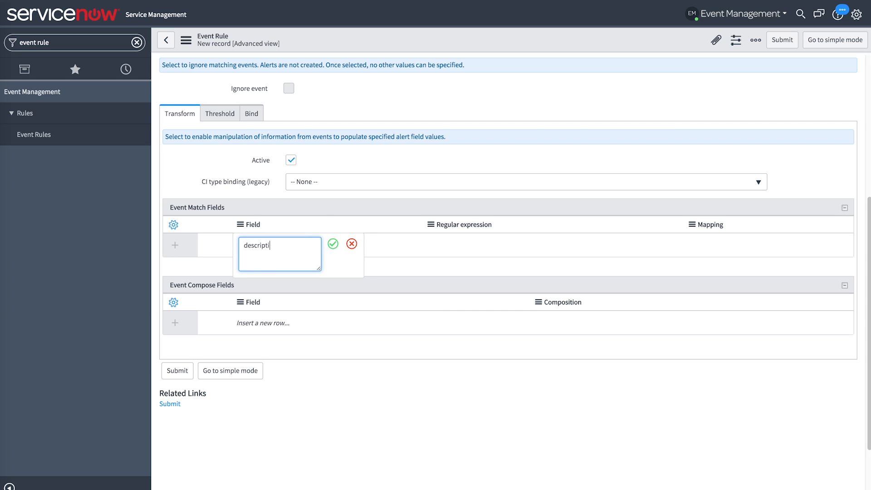
pyautogui.click(333, 245)
# - Set the description match row's regular expression to (.*):(.*) and its mapping to direction,message_key
pyautogui.click(461, 240)
pyautogui.write('(.')
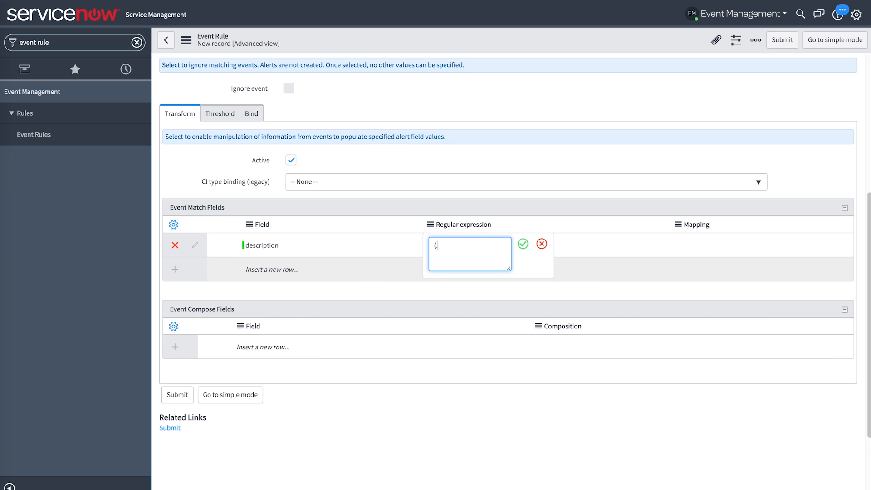
pyautogui.write('*):(.*)')
pyautogui.click(523, 245)
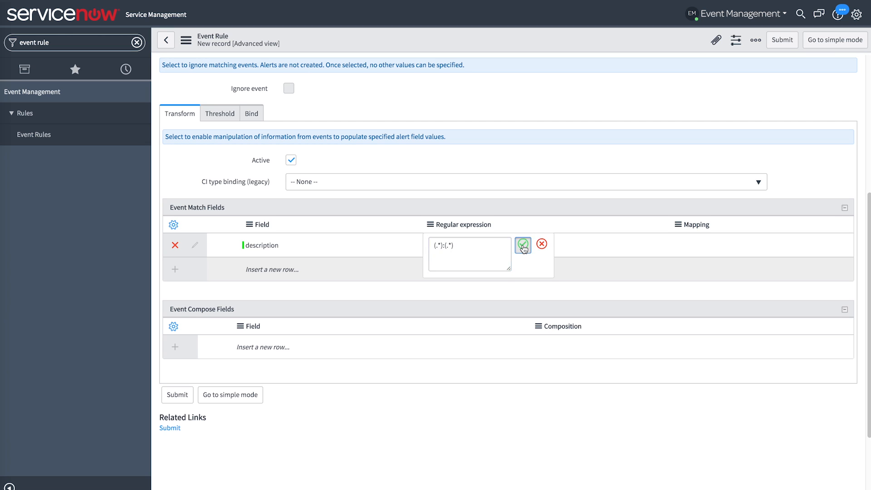
pyautogui.click(758, 246)
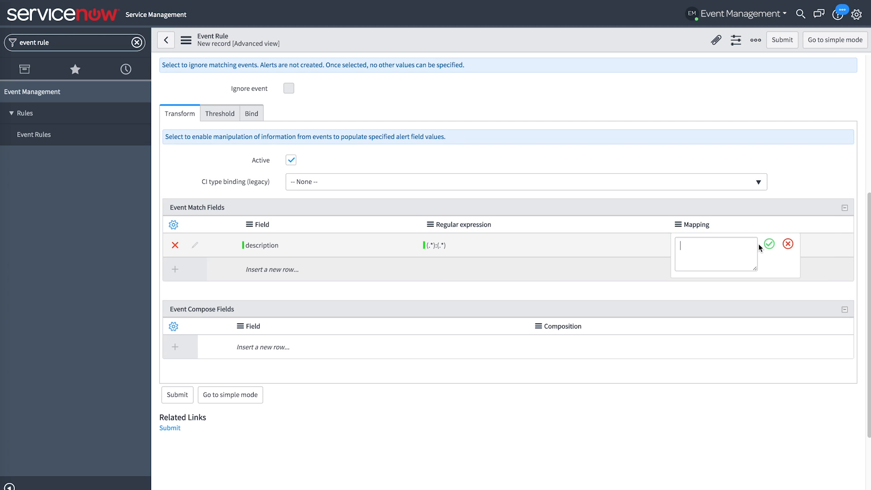
pyautogui.write('direction,message_key')
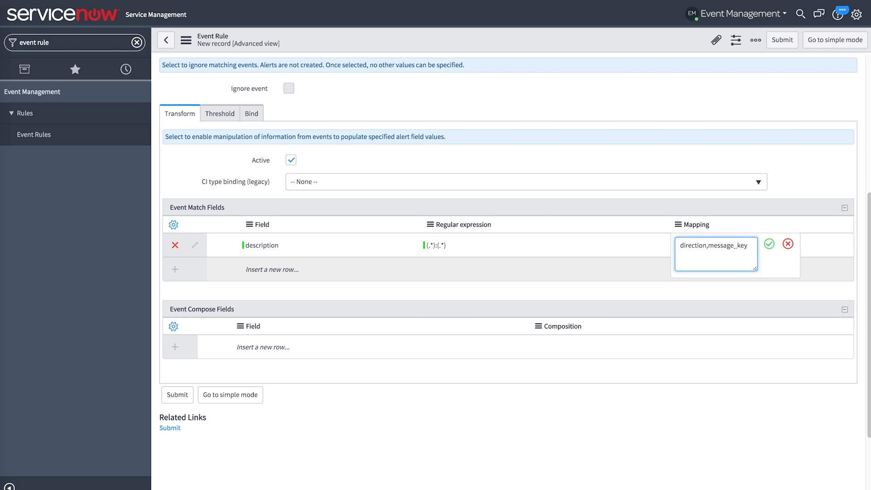
pyautogui.click(769, 244)
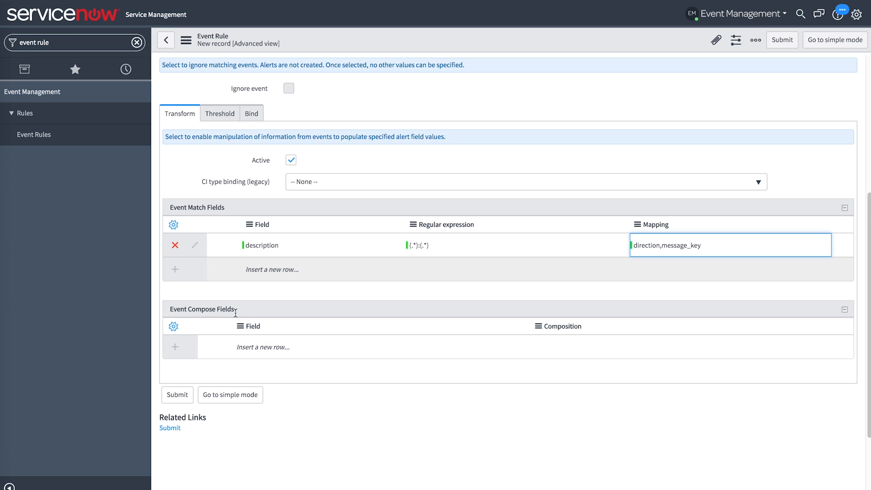
# - Add an event compose row for the field status with the composition 100${direction}_${my_key}
pyautogui.click(270, 349)
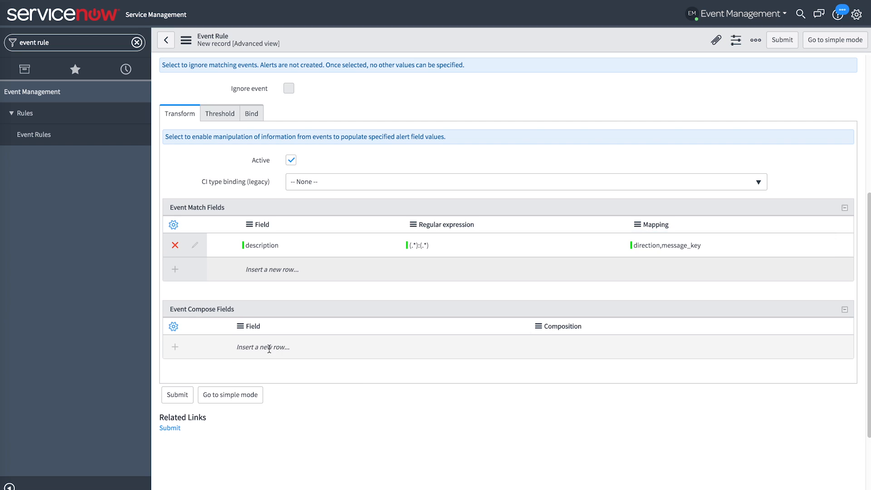
pyautogui.write('status')
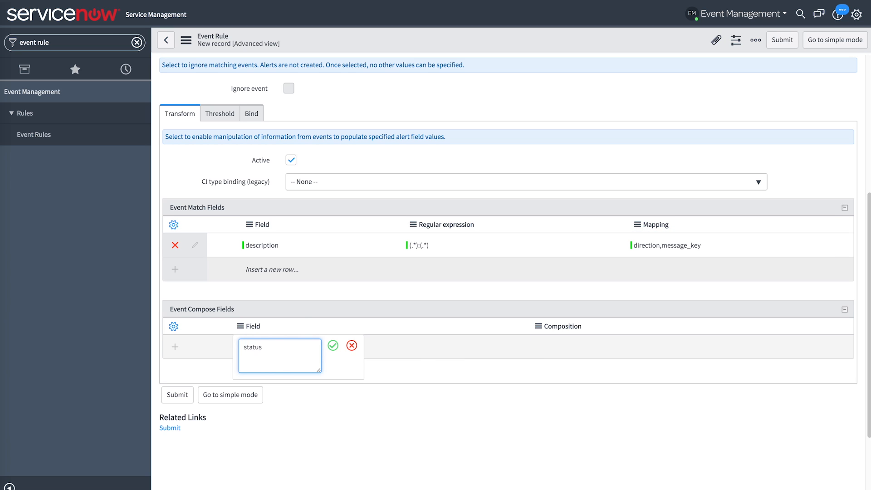
pyautogui.click(334, 347)
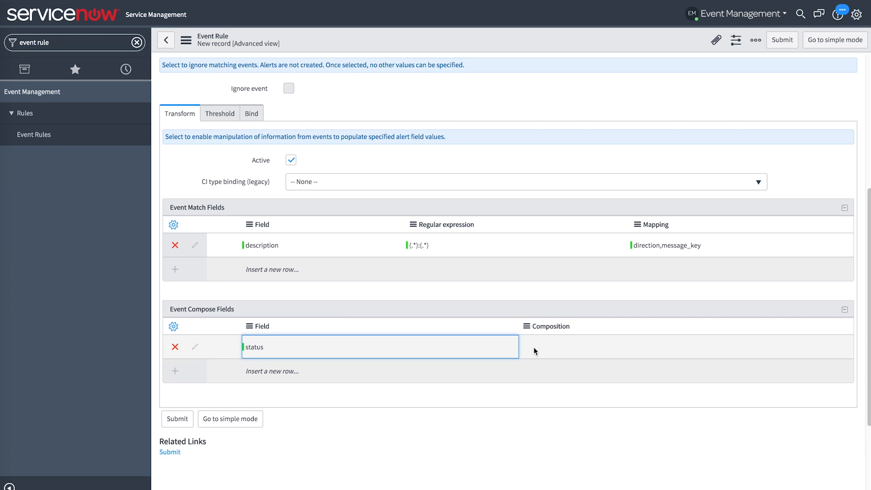
pyautogui.click(595, 345)
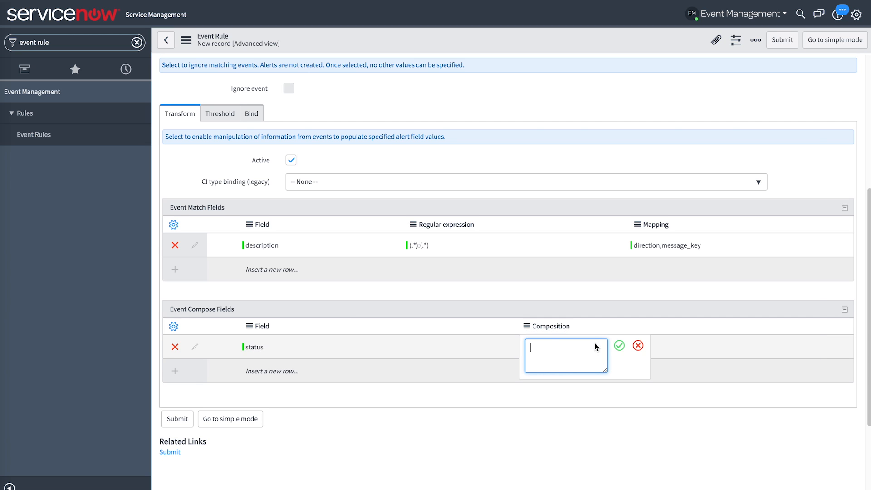
pyautogui.write('100${direction}_${')
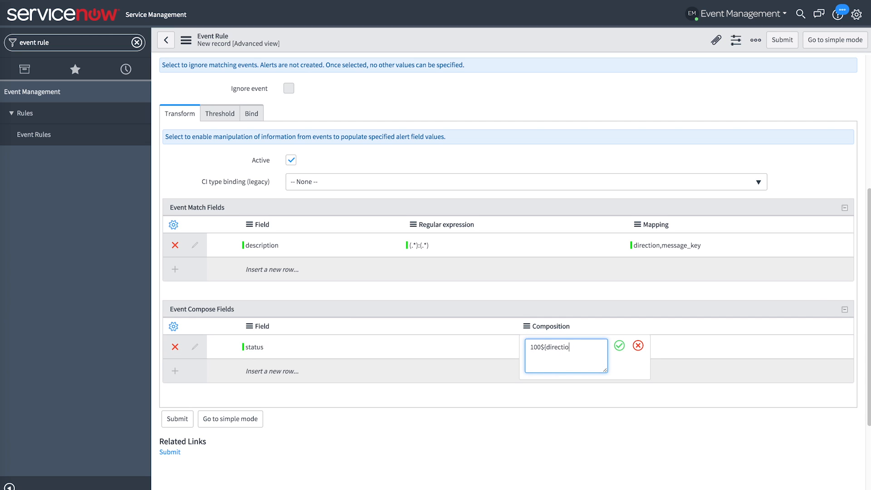
pyautogui.write('my_key}')
pyautogui.click(619, 346)
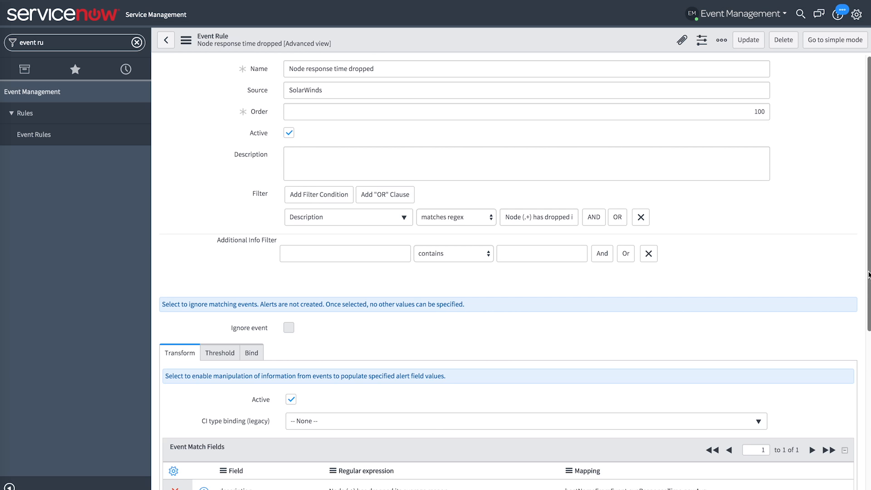
# - Review the transform settings of the existing event rule "Node response time dropped"
pyautogui.moveTo(865, 270); pyautogui.dragTo(859, 418)
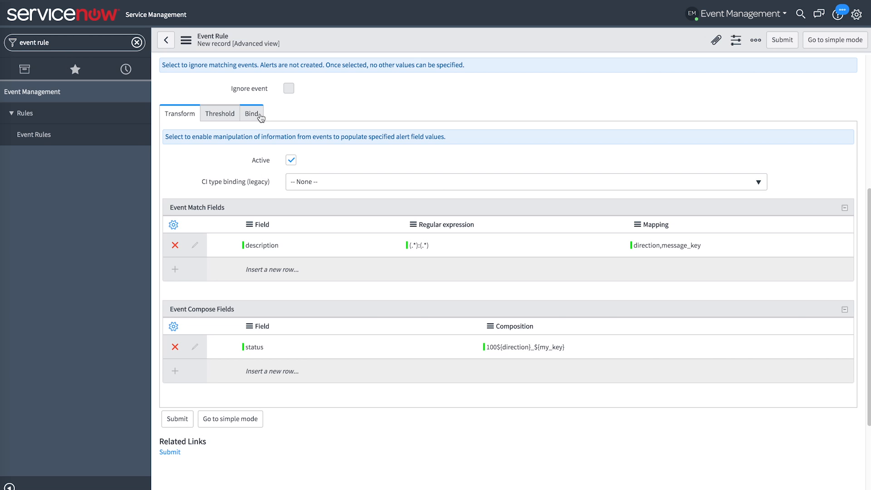
# - Activate CI binding for the new event rule and set the CI type to Tomcat [cmdb_ci_app_server_tomcat]
pyautogui.click(260, 114)
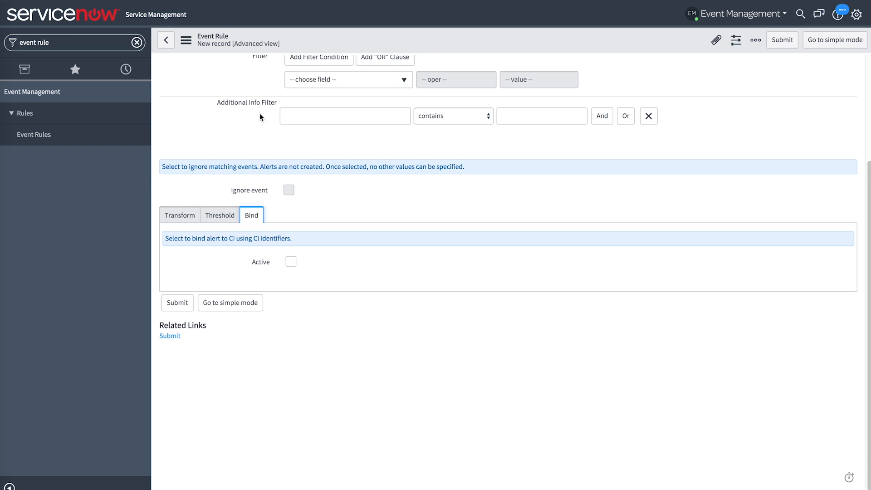
pyautogui.click(291, 262)
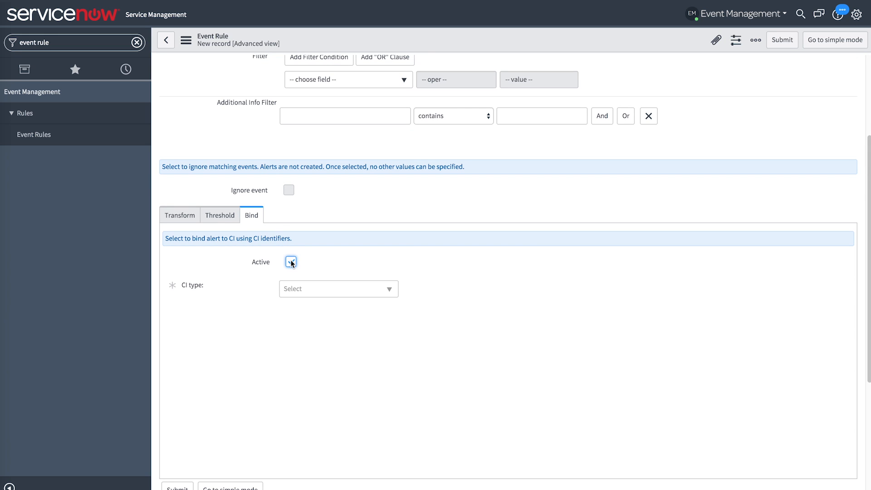
pyautogui.click(303, 290)
pyautogui.write('tomcat')
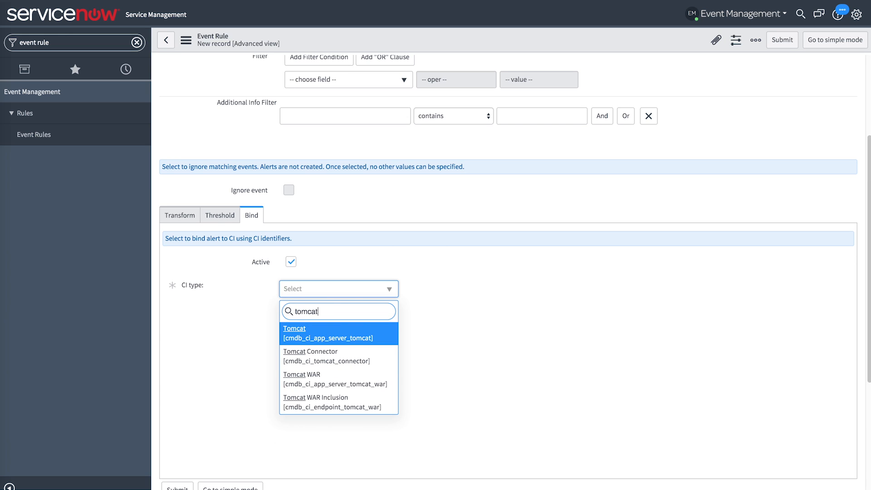
pyautogui.click(295, 331)
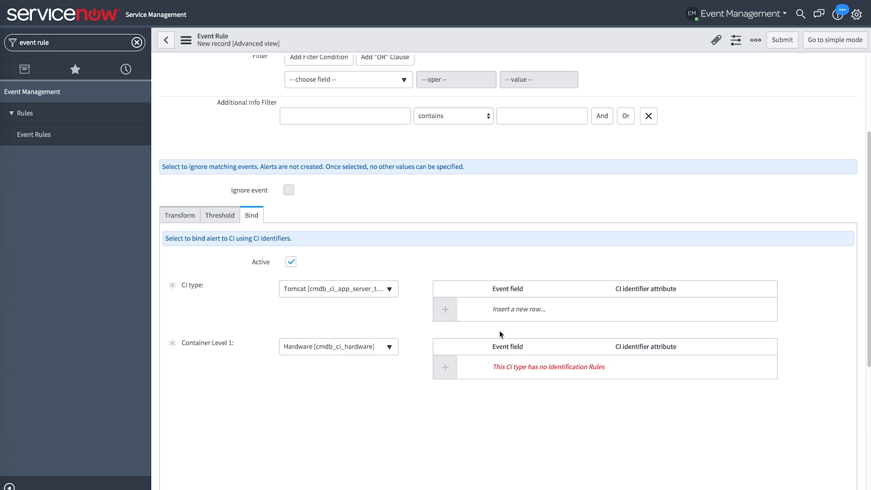
# - Map the event field directory to the Tomcat identifier attribute install_directory (cmdb_ci_app_server_tomcat), and deactivate the rule's CI binding
pyautogui.click(505, 309)
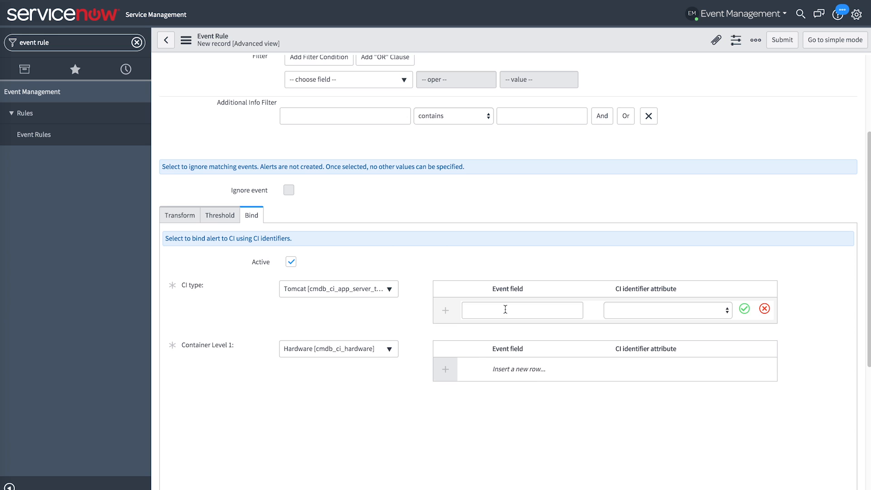
pyautogui.click(728, 310)
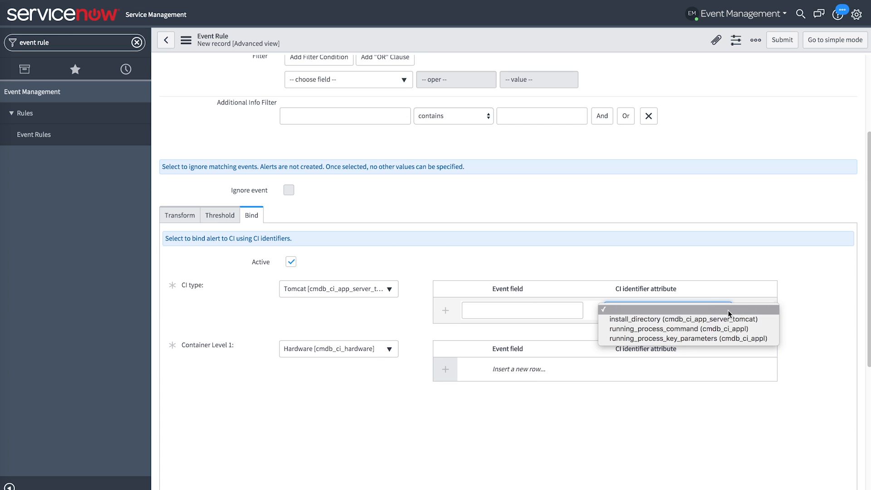
pyautogui.click(703, 320)
pyautogui.click(561, 311)
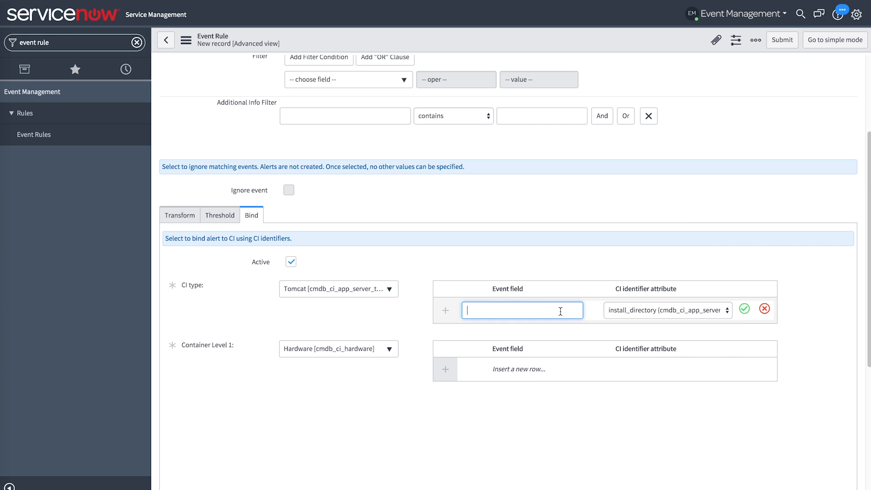
pyautogui.write('directory')
pyautogui.click(744, 309)
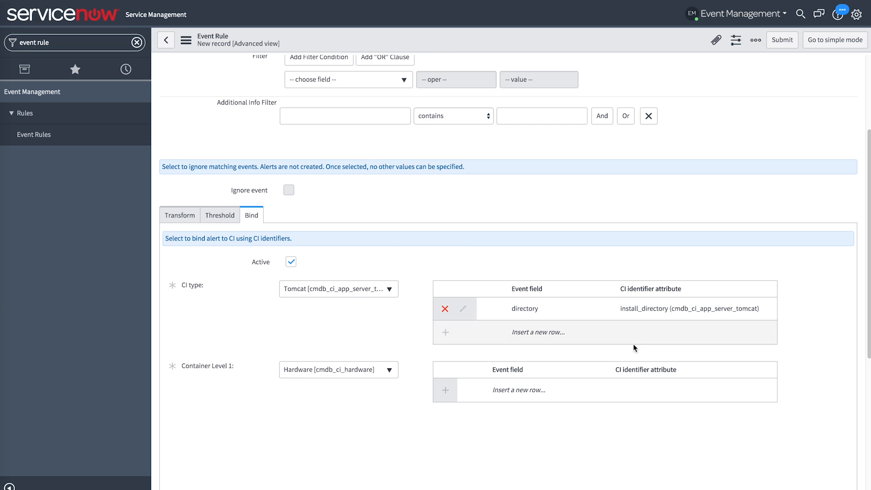
pyautogui.click(291, 262)
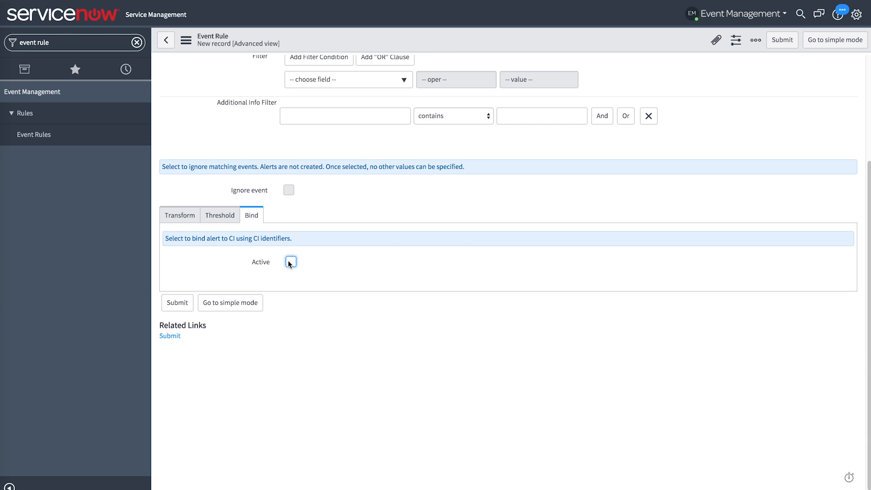
# - Set the legacy CI type binding in the new rule's Transform settings to Tomcat
pyautogui.click(187, 216)
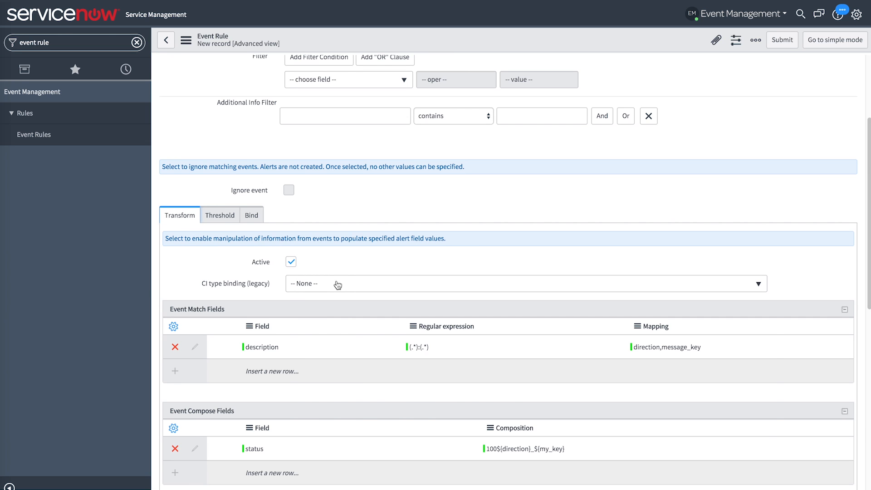
pyautogui.click(336, 282)
pyautogui.write('tomcat')
pyautogui.click(337, 323)
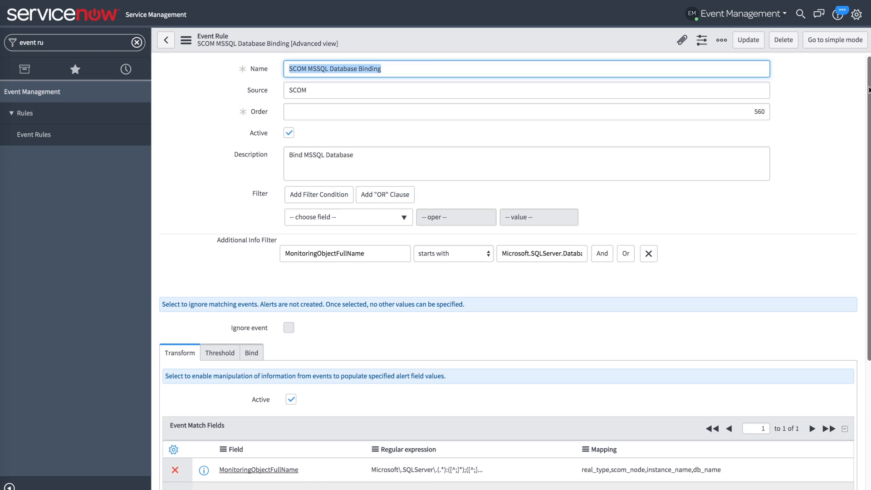
# - Examine the CI binding settings of the event rule "SCOM MSSQL Database Binding"
pyautogui.moveTo(869, 147); pyautogui.dragTo(867, 215)
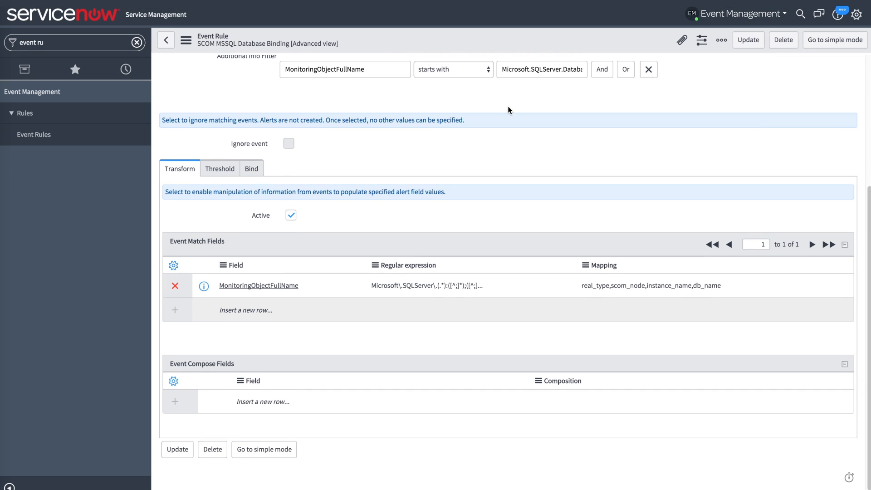
pyautogui.click(252, 169)
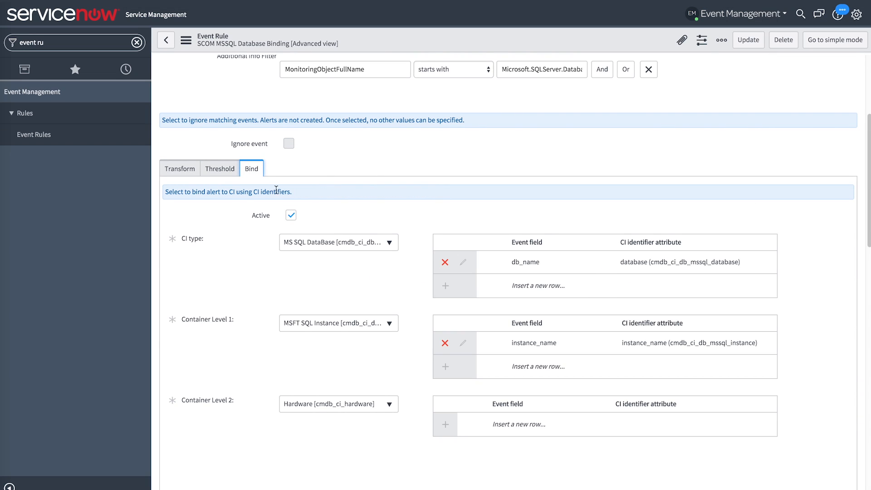